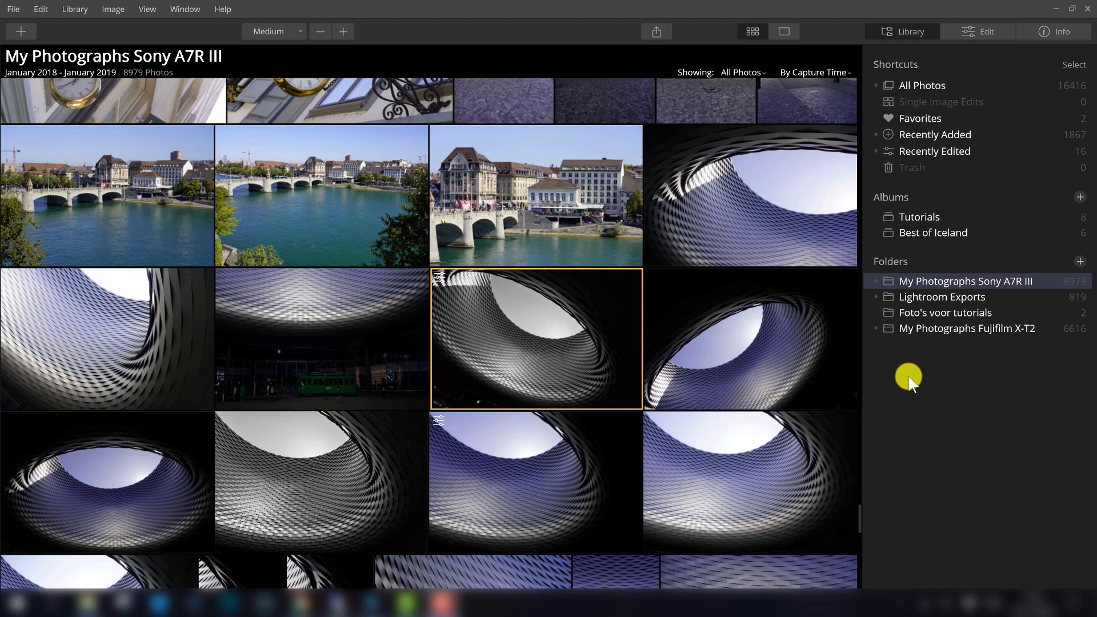
Step: Expand the My Photographs Sony A7R III folder to list its dated subfolders, starting with '20180103 Ochtend Blauwe Uur'
mouse_move(945, 257)
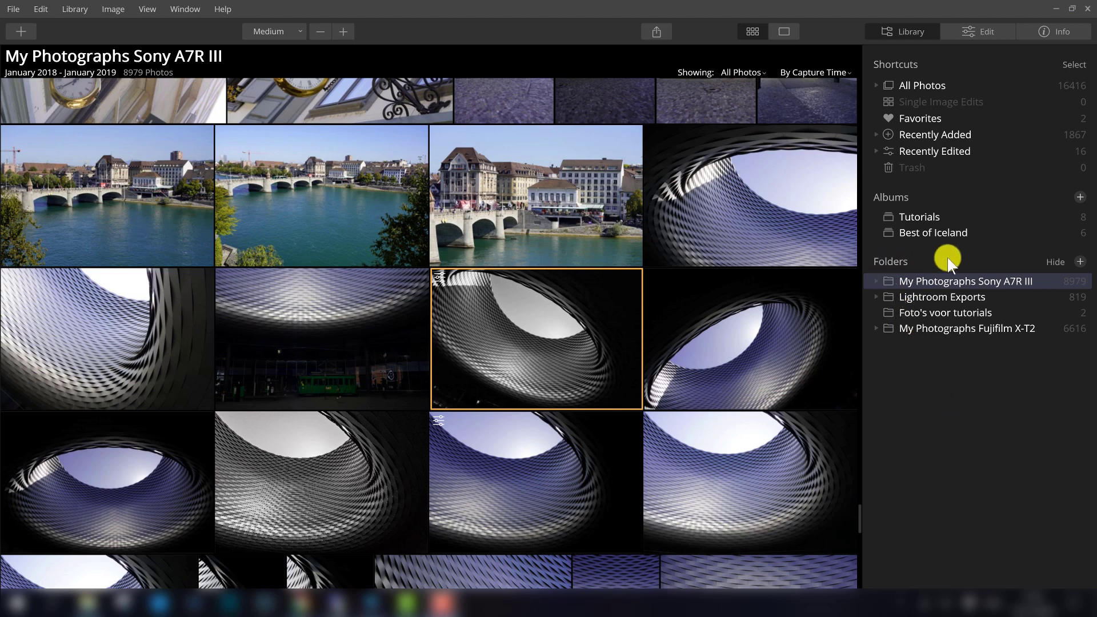
click(875, 281)
scroll(954, 331, down, 2)
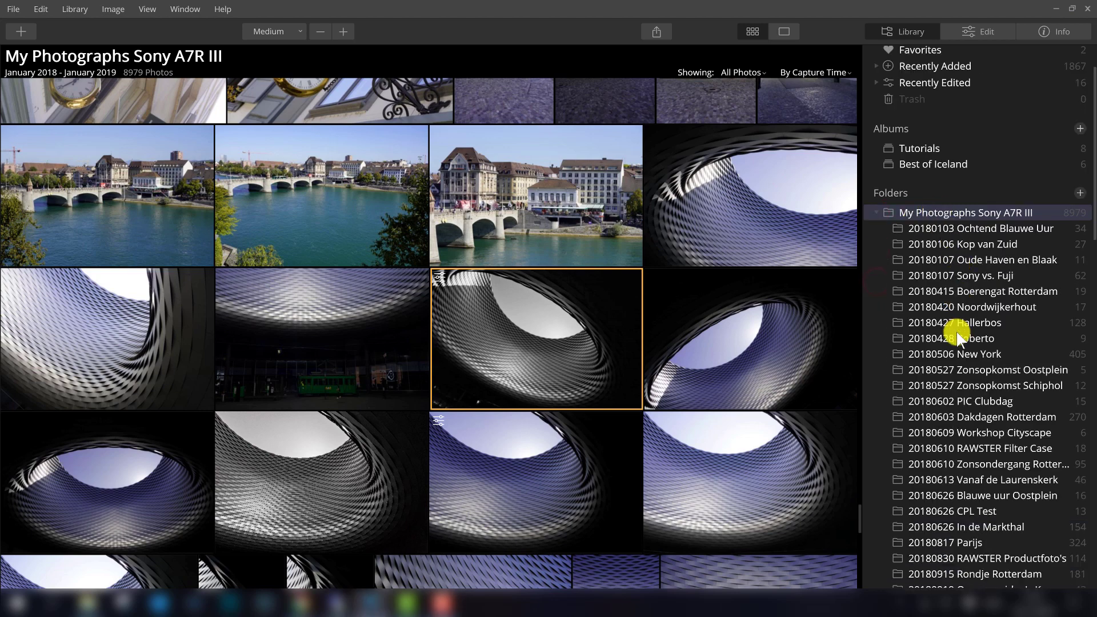
scroll(958, 339, down, 5)
scroll(963, 354, up, 6)
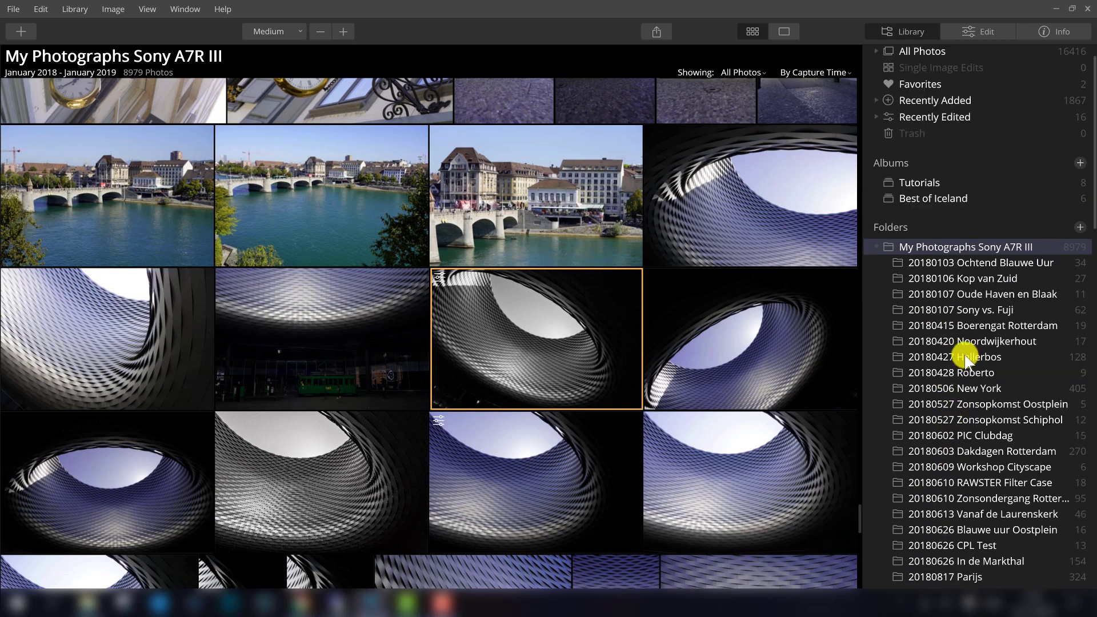
scroll(964, 362, up, 1)
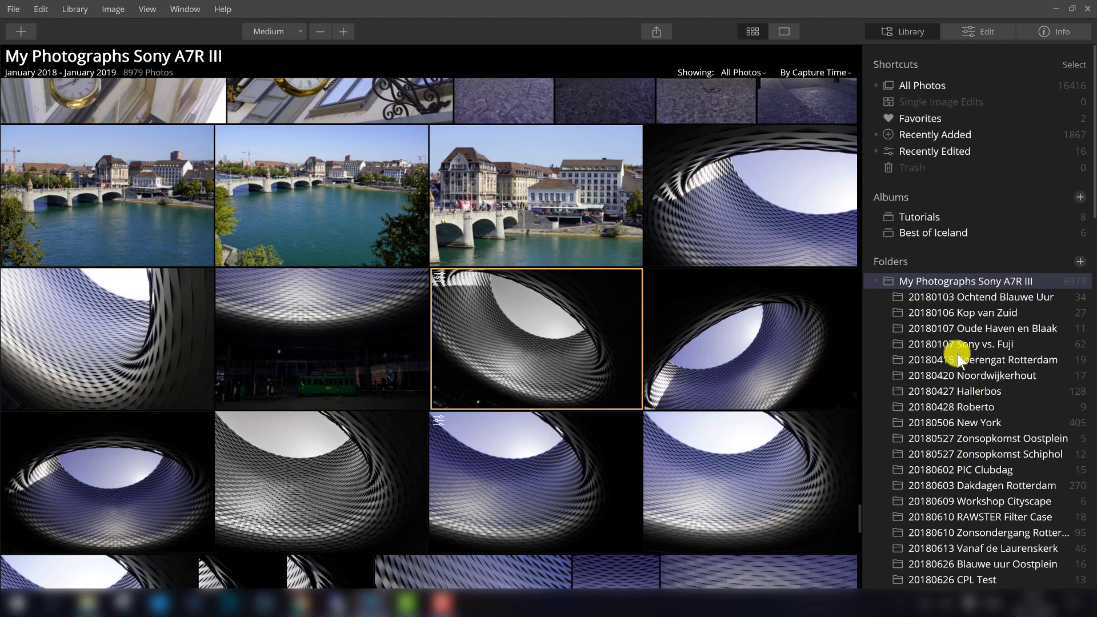
click(1079, 262)
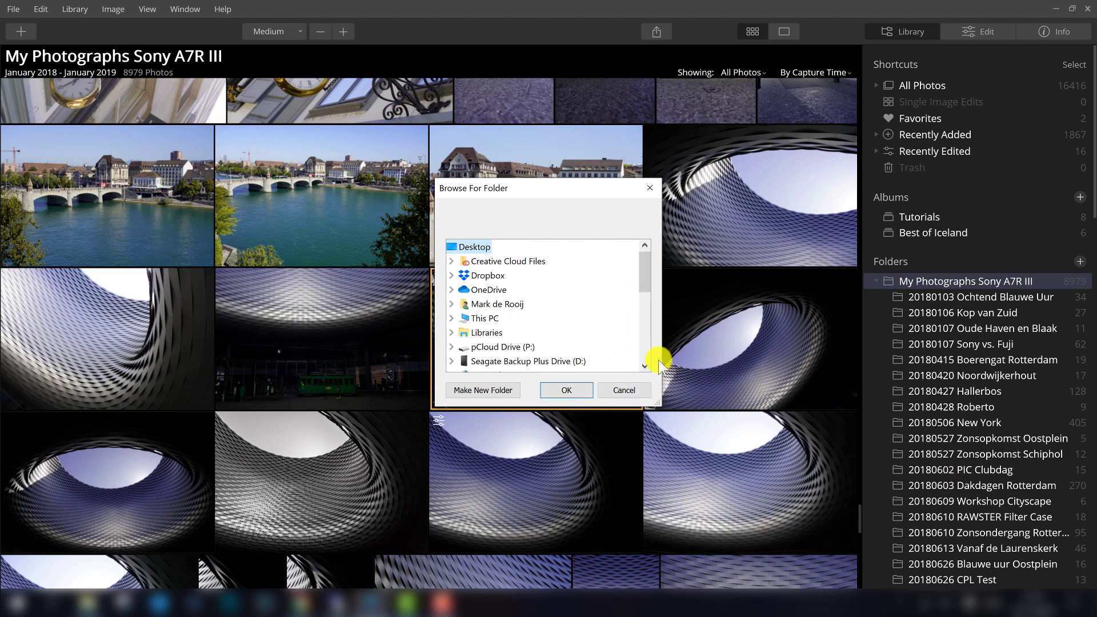
click(627, 390)
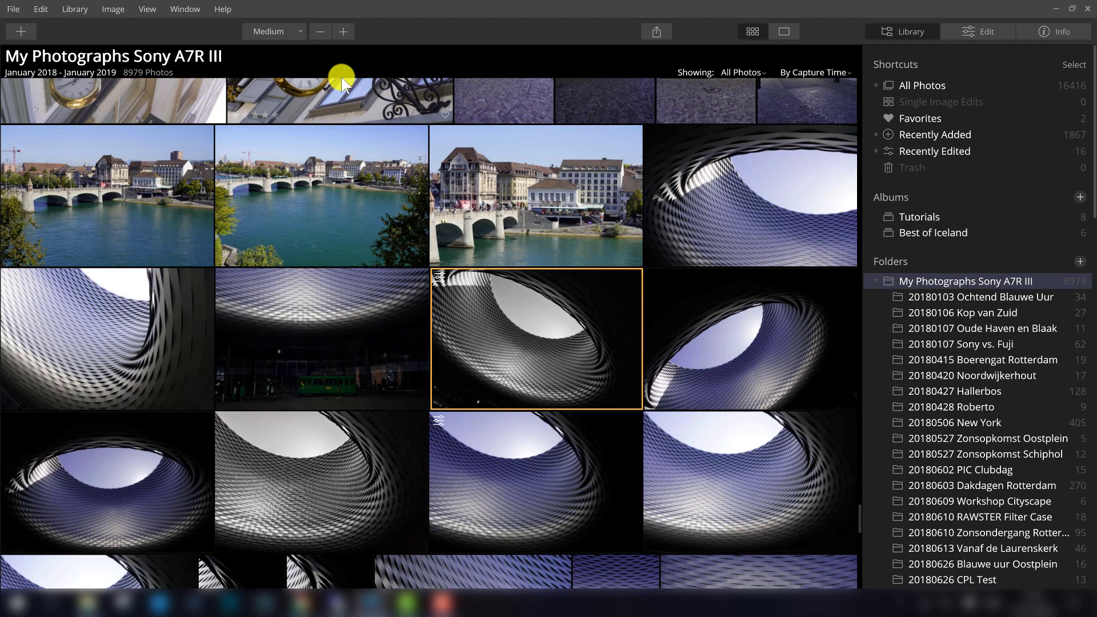
click(280, 32)
click(269, 46)
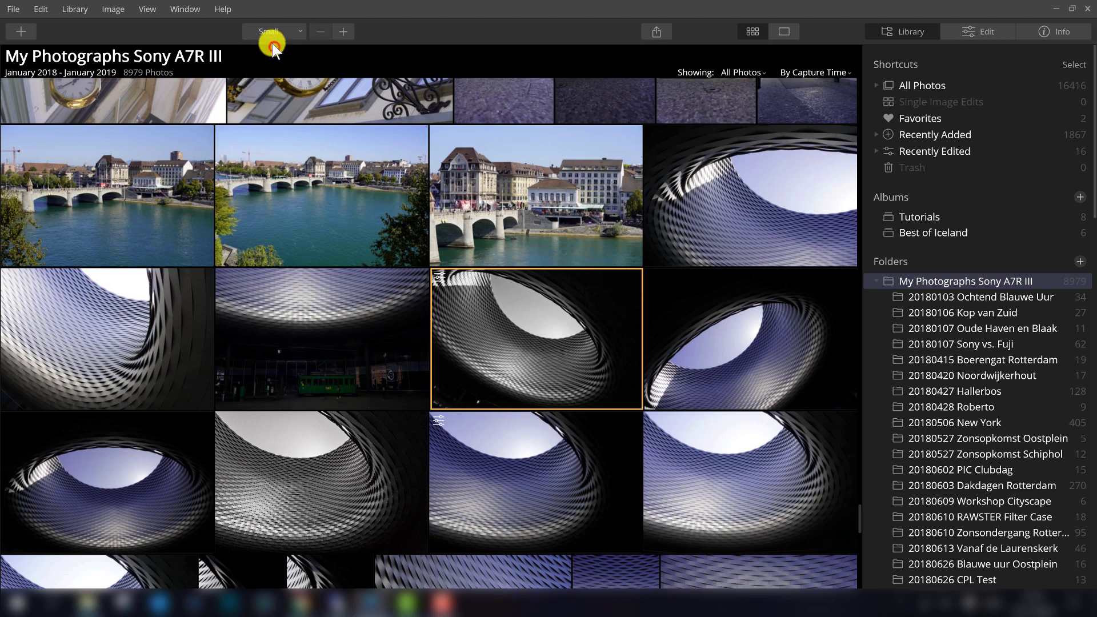
click(272, 33)
click(273, 86)
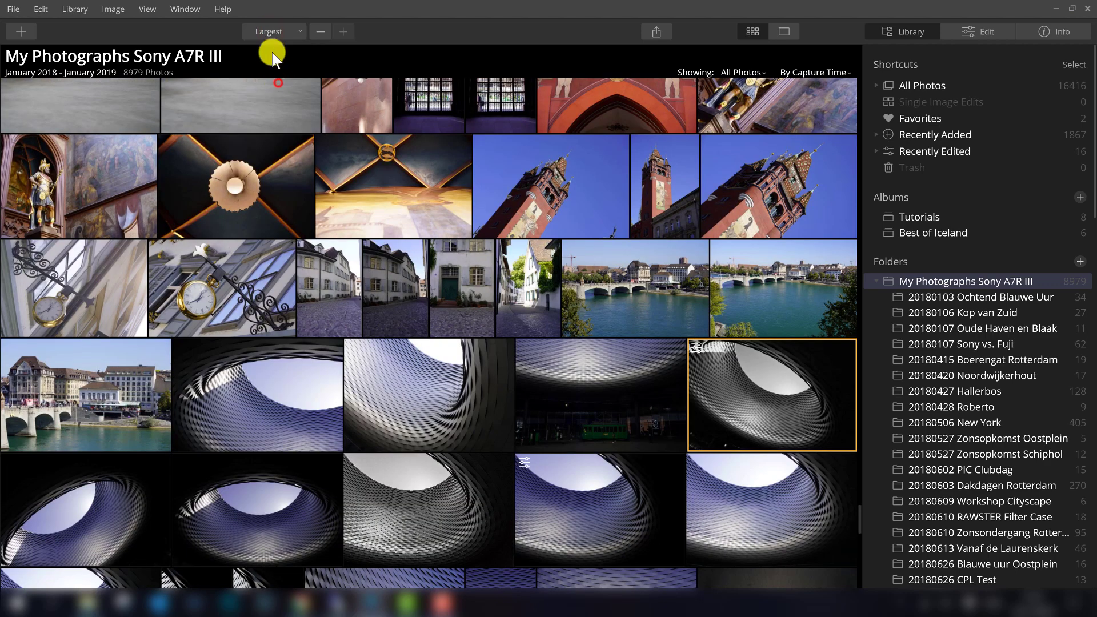
click(268, 33)
click(269, 60)
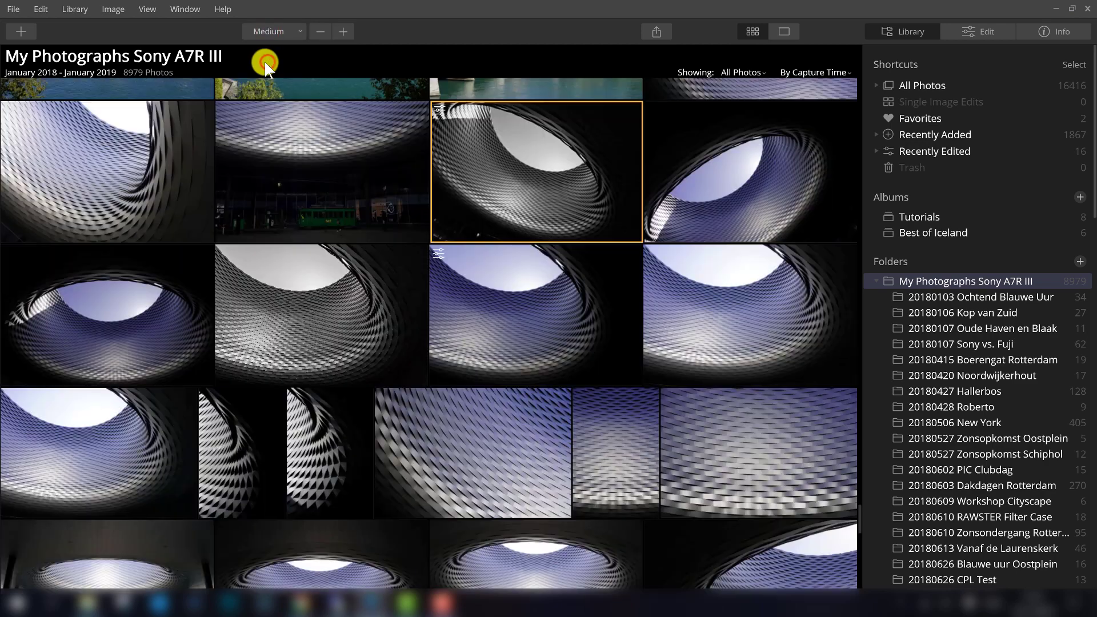
click(338, 33)
click(340, 32)
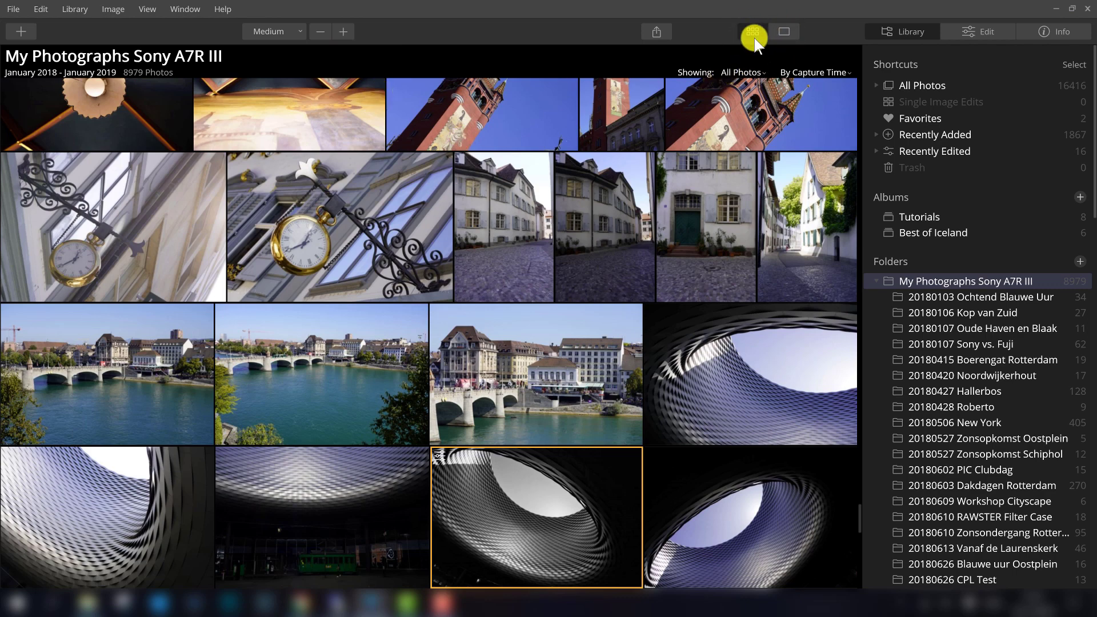
click(783, 33)
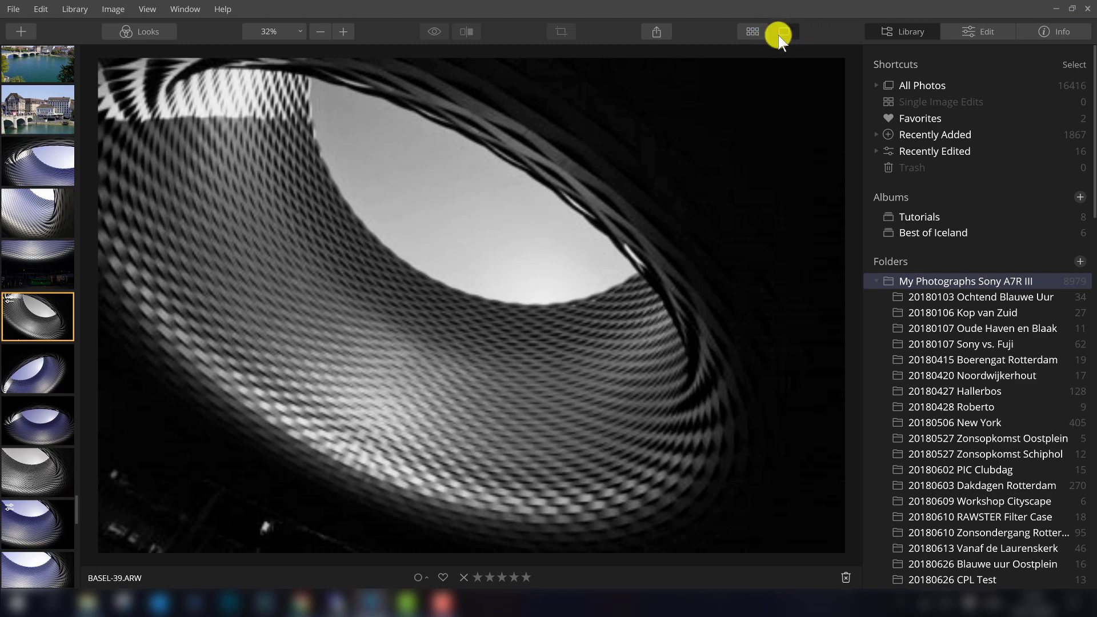
click(758, 32)
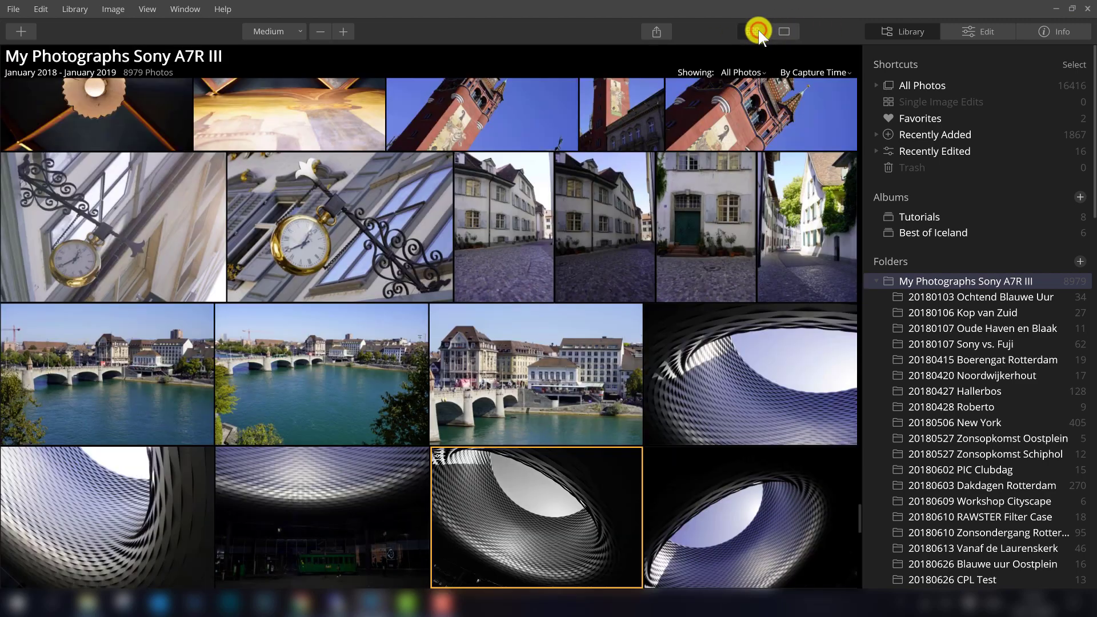
Step: Preview Share > Export to Image without exporting, then open Basel-39.arw in Edit with its Essentials tools
click(657, 33)
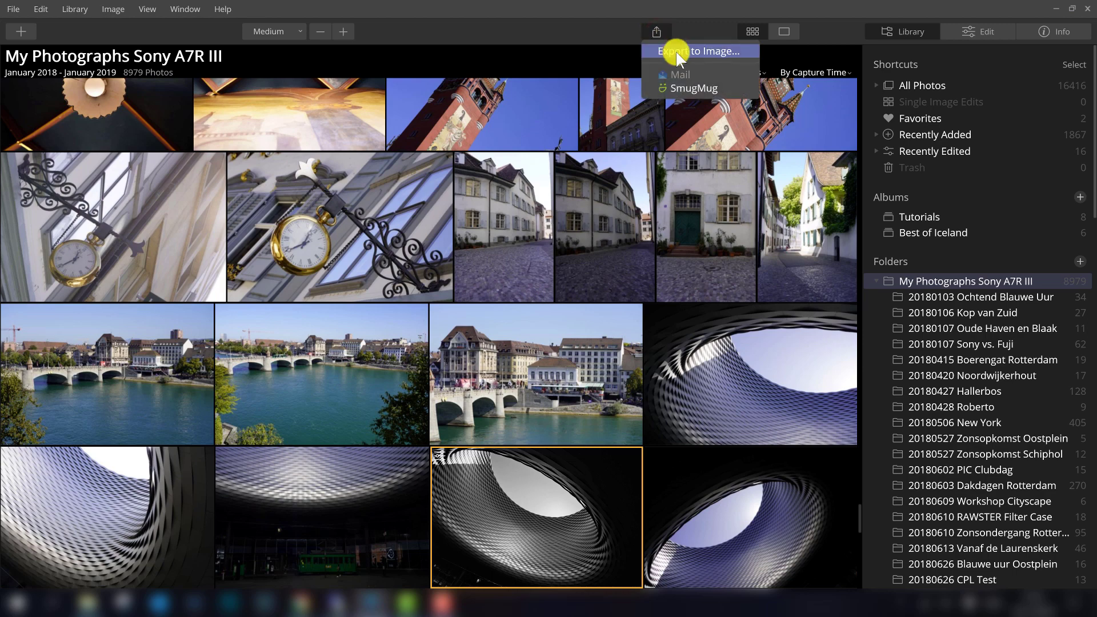
click(707, 51)
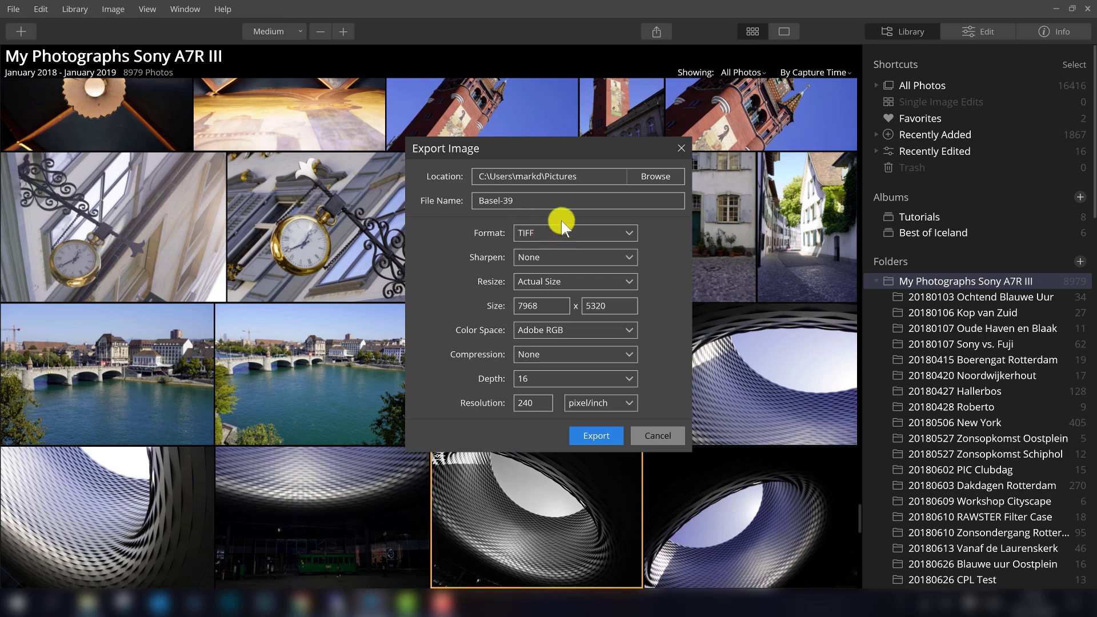
click(647, 437)
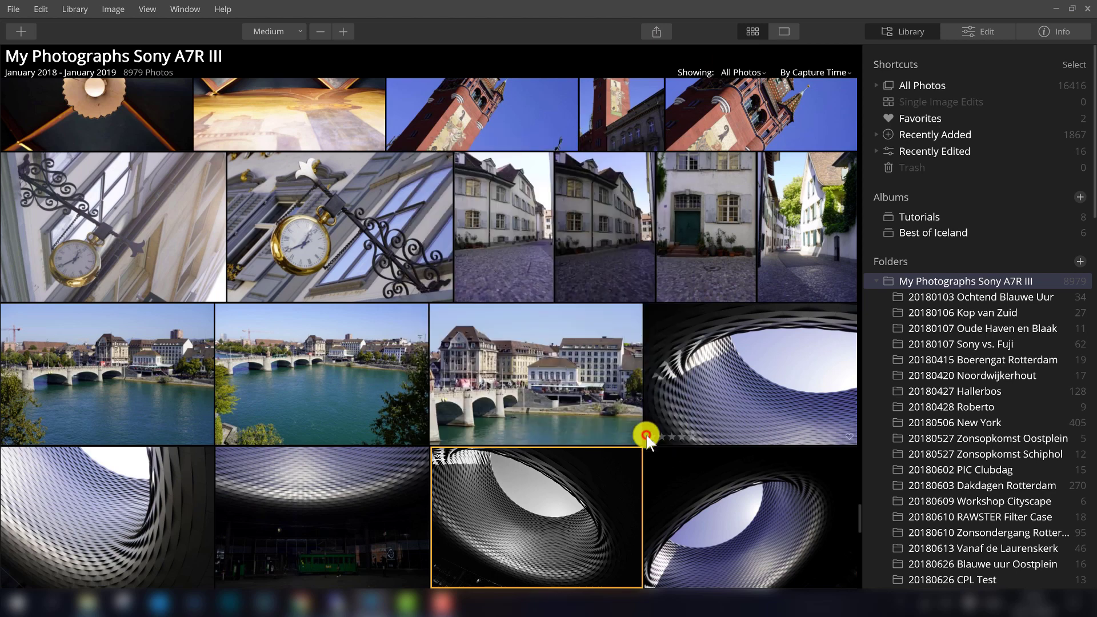
click(981, 32)
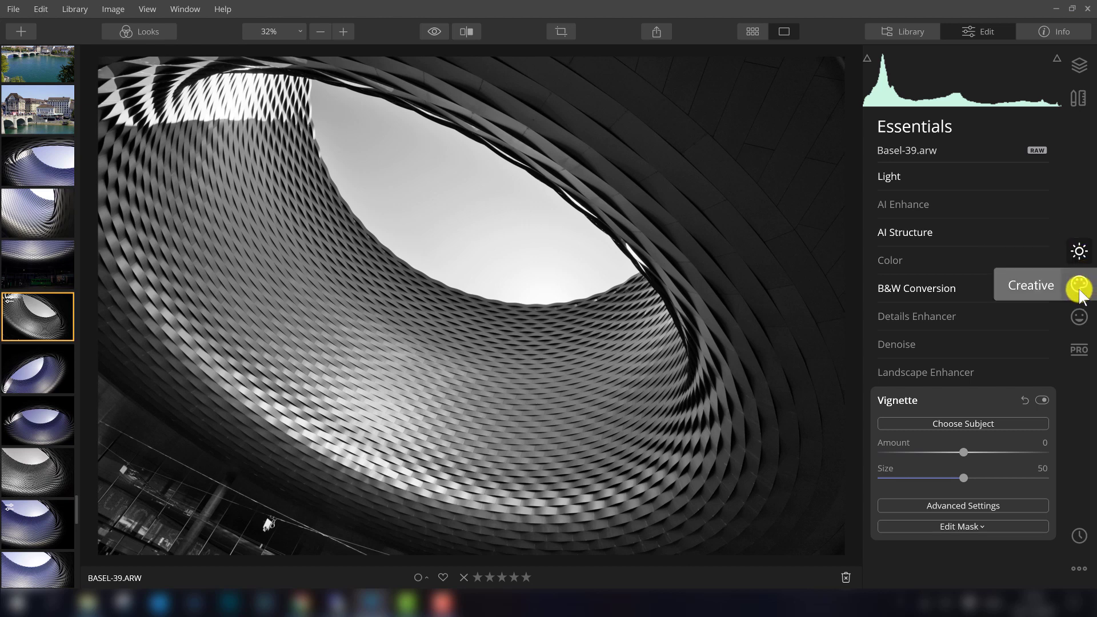
click(1079, 351)
click(1075, 314)
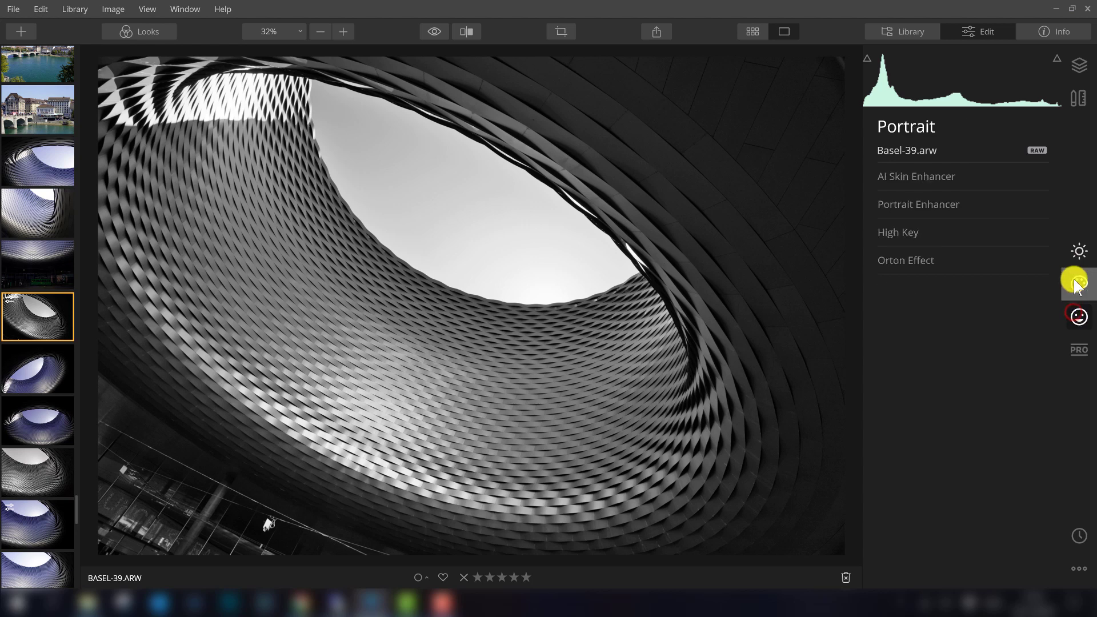
click(1075, 282)
click(1078, 256)
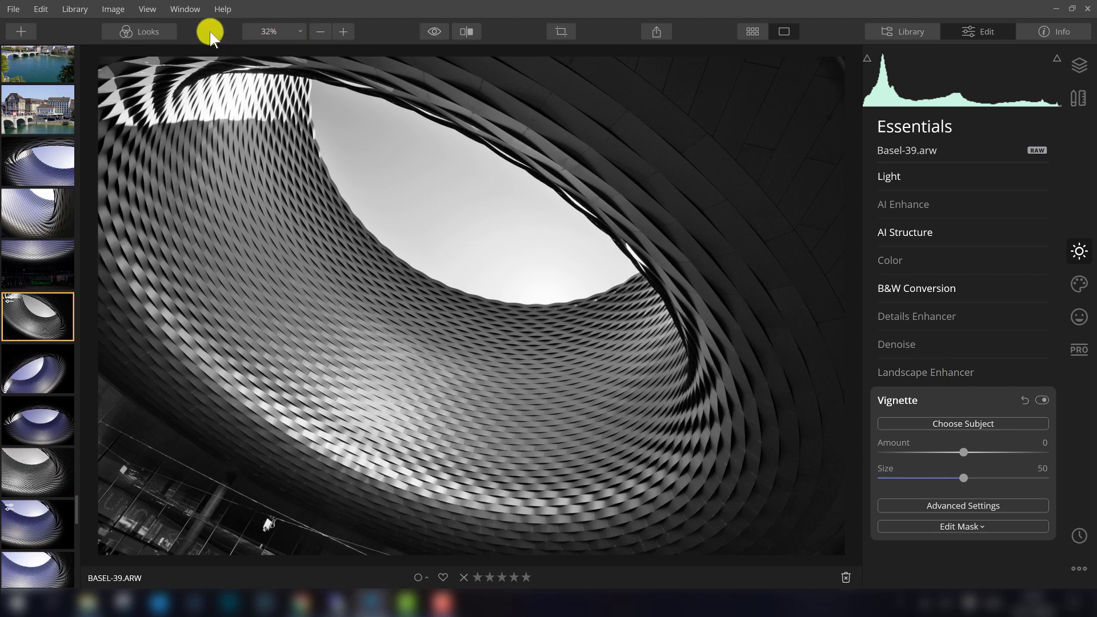
Step: Browse the Luminar Looks collections below the Basel photo, then hide the Looks panel
click(148, 30)
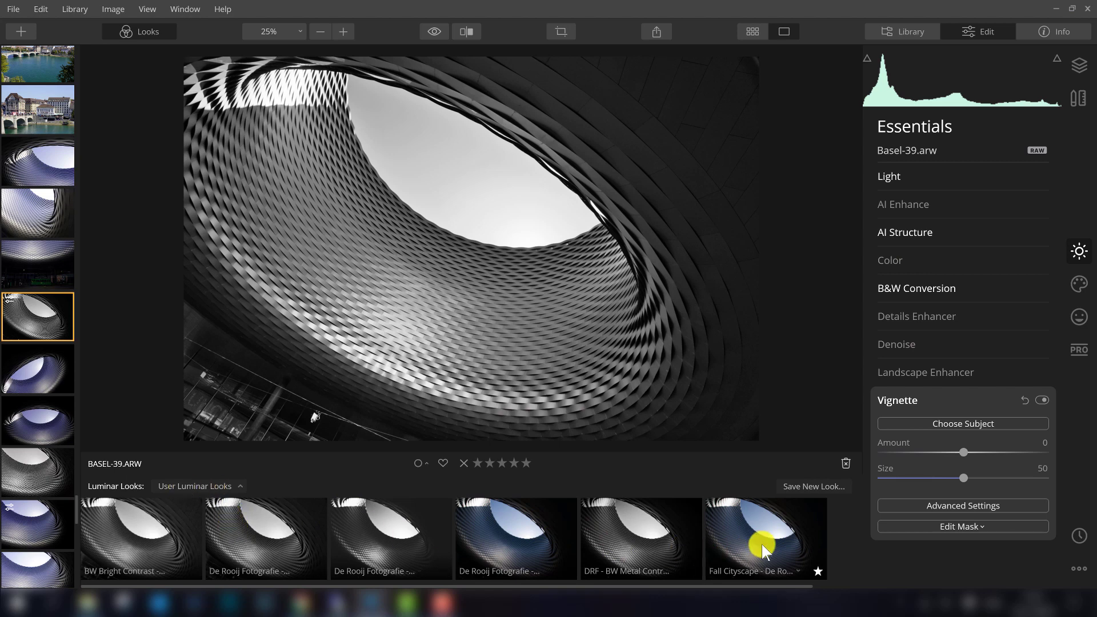
click(192, 486)
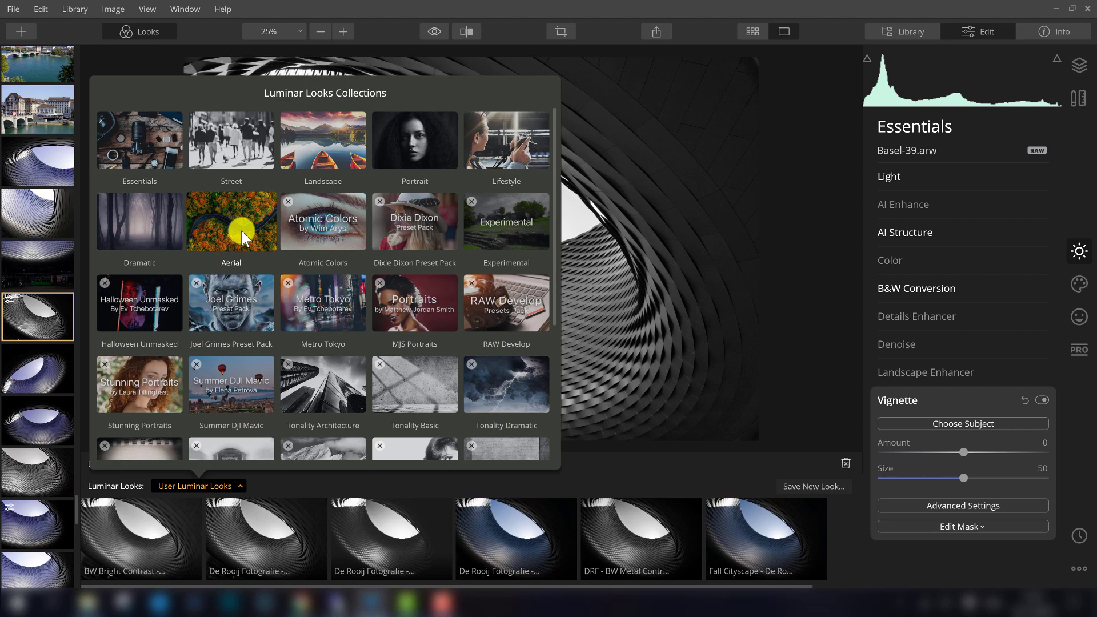
scroll(242, 236, down, 3)
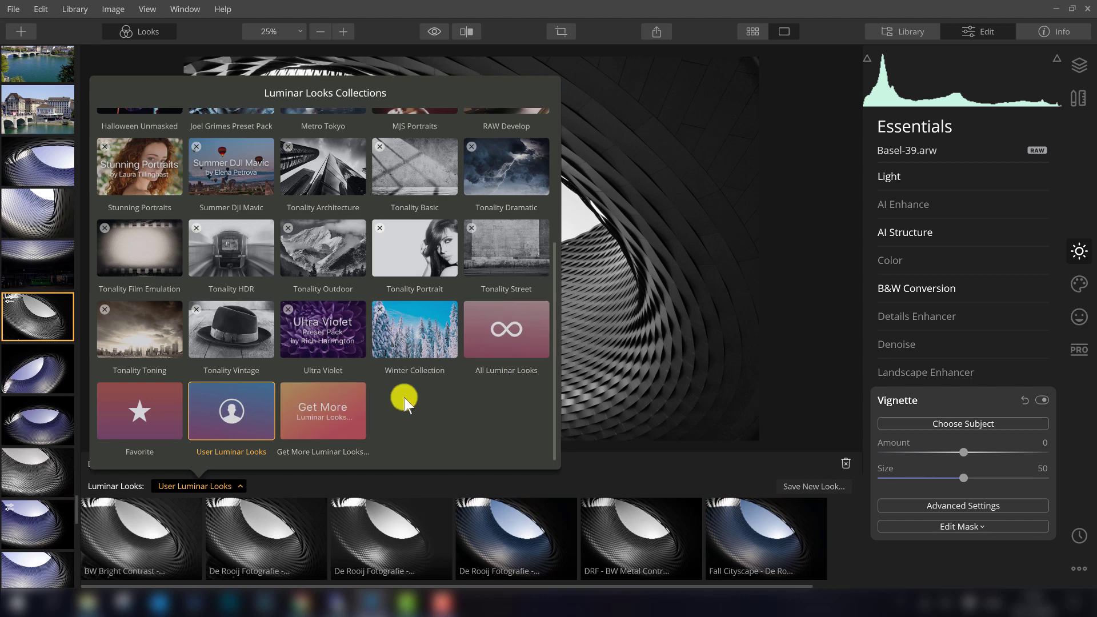
scroll(341, 330, up, 2)
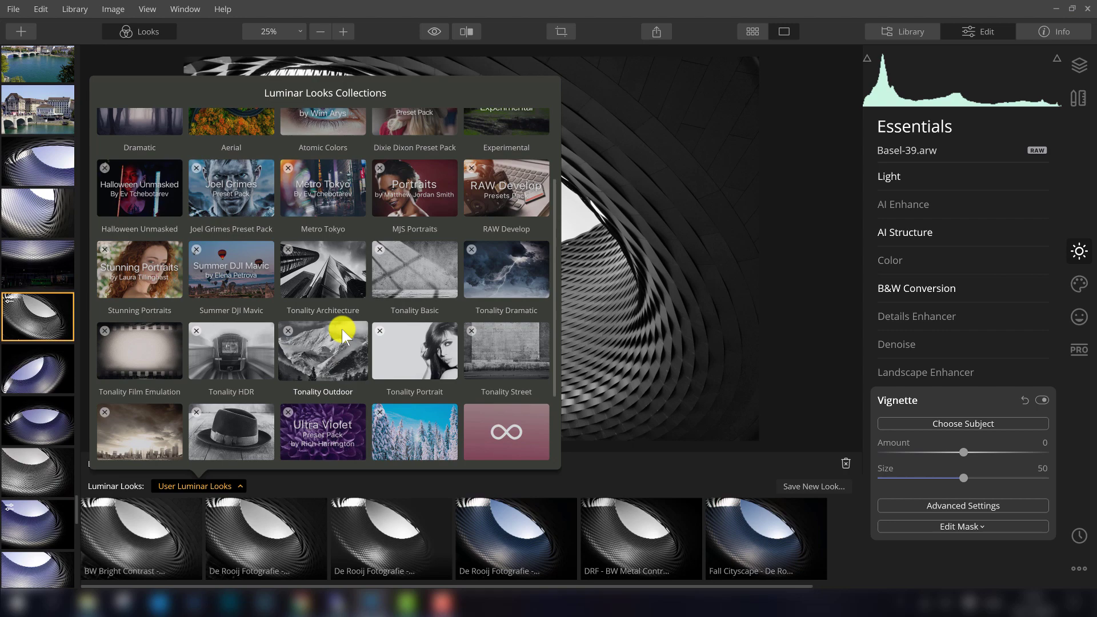
scroll(360, 302, up, 2)
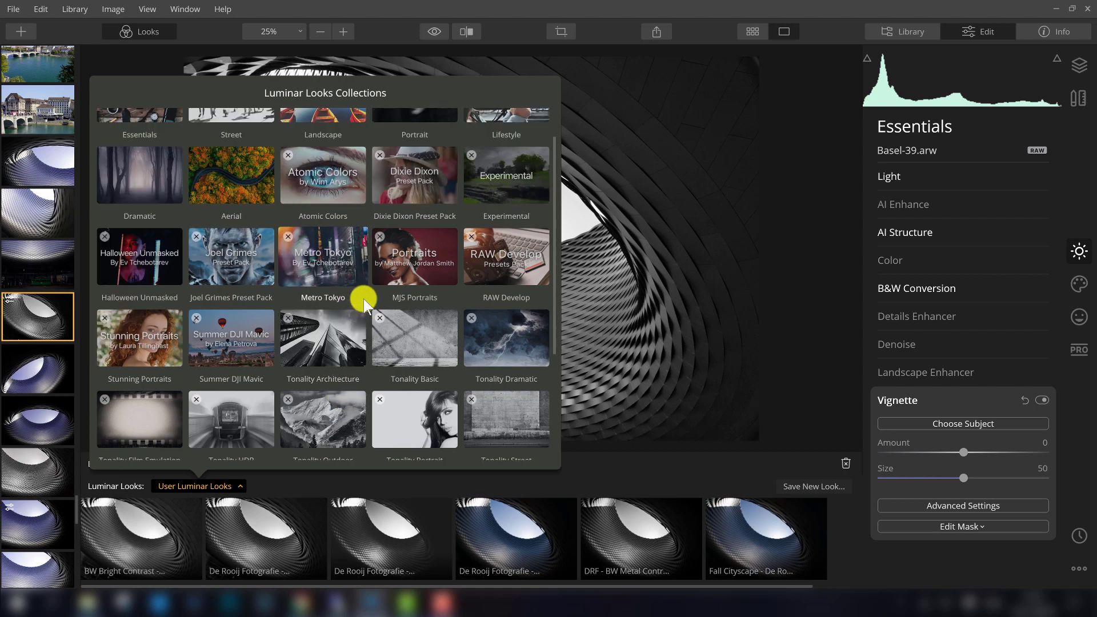
scroll(331, 292, up, 2)
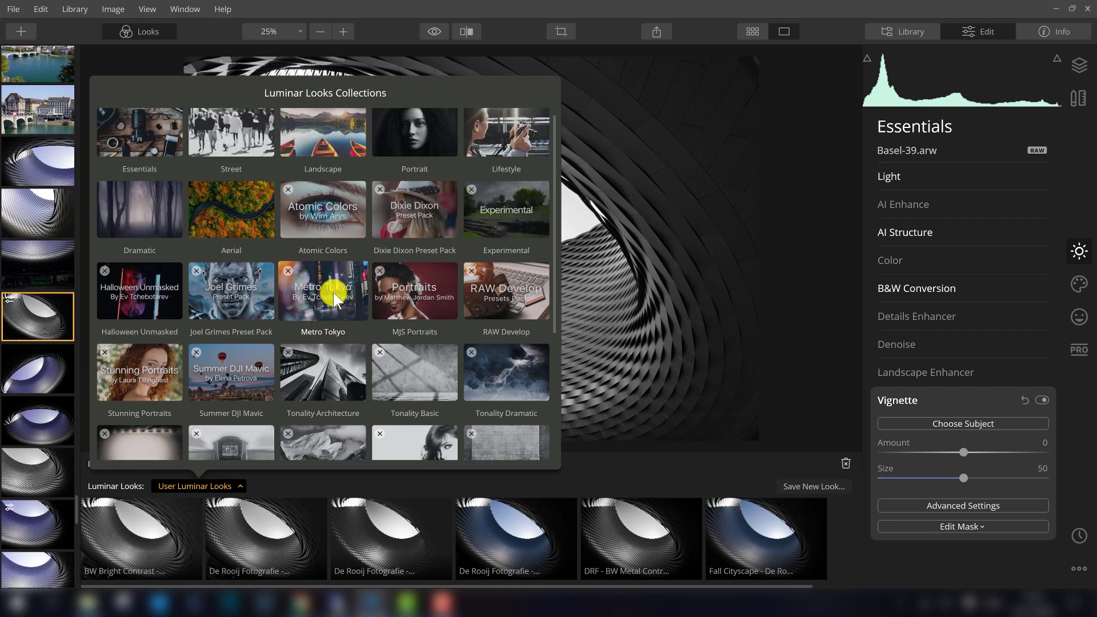
click(151, 35)
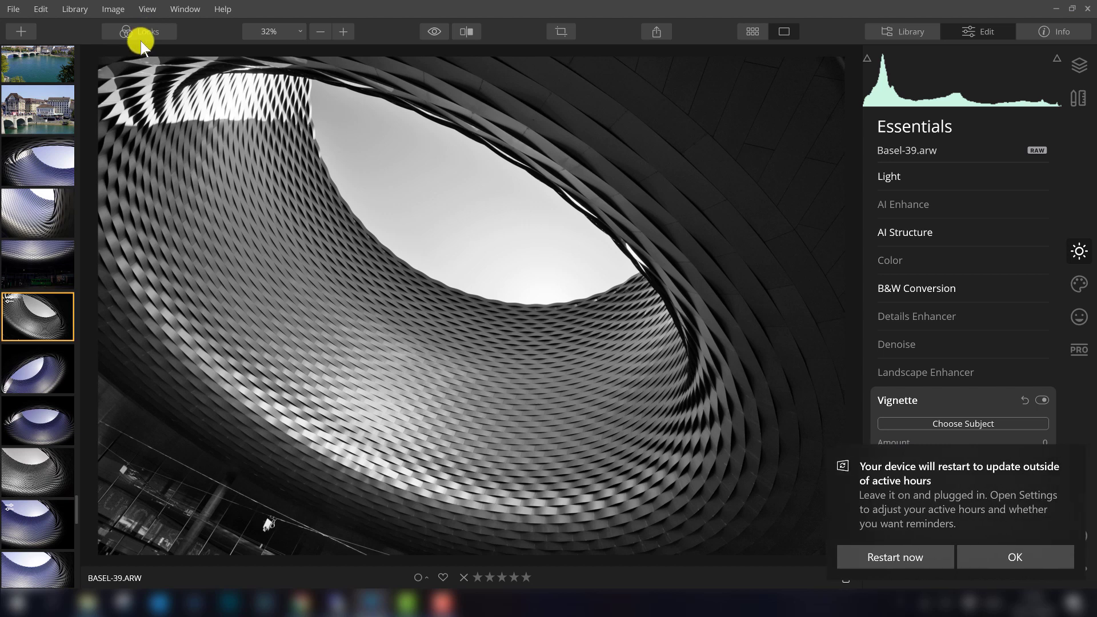
Step: Show the Canvas tools, check the Lens & Geometry settings, and dismiss the Windows update notification
click(1078, 96)
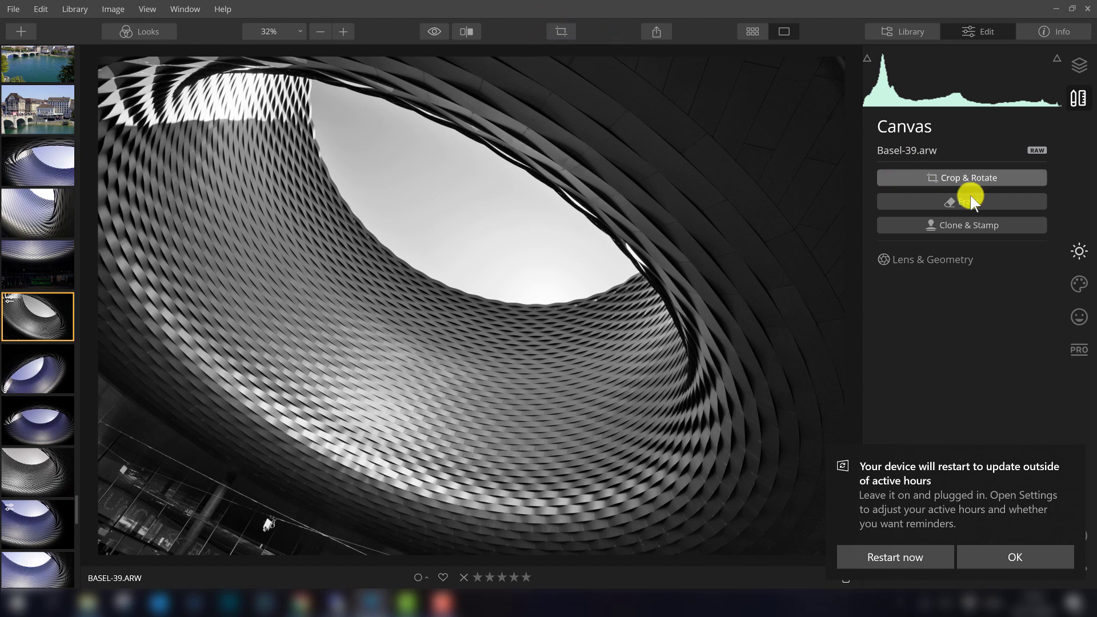
click(941, 229)
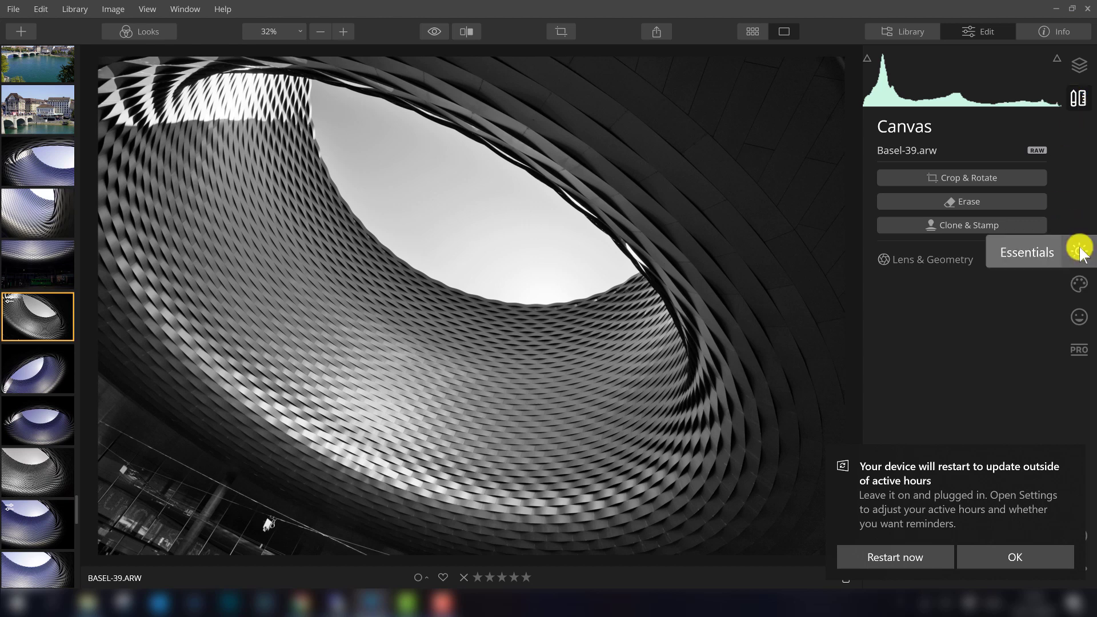
click(931, 262)
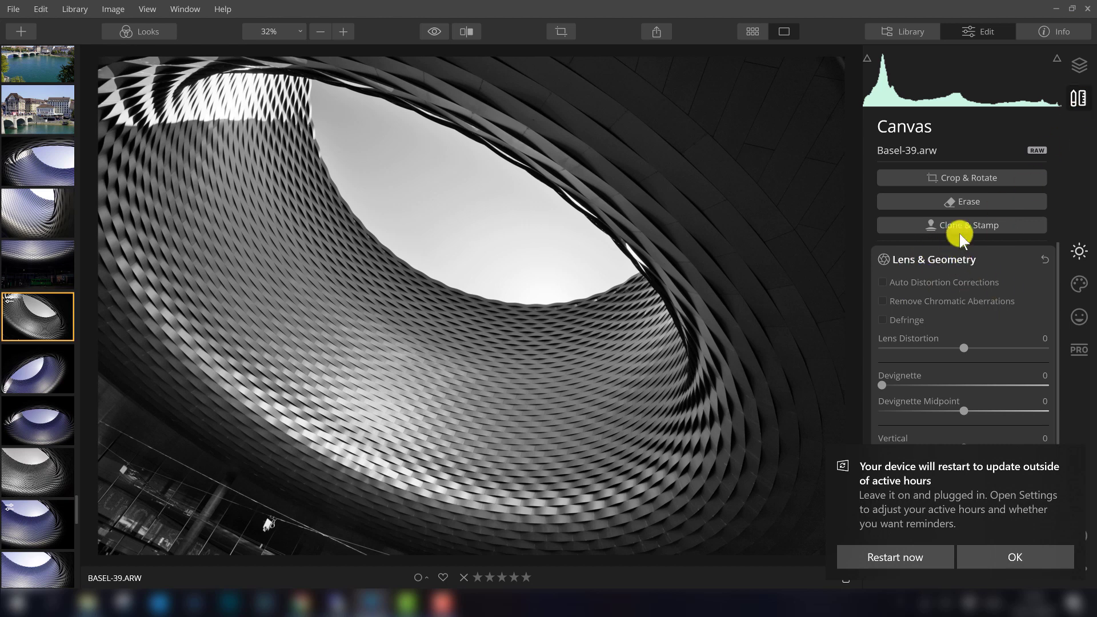
click(941, 261)
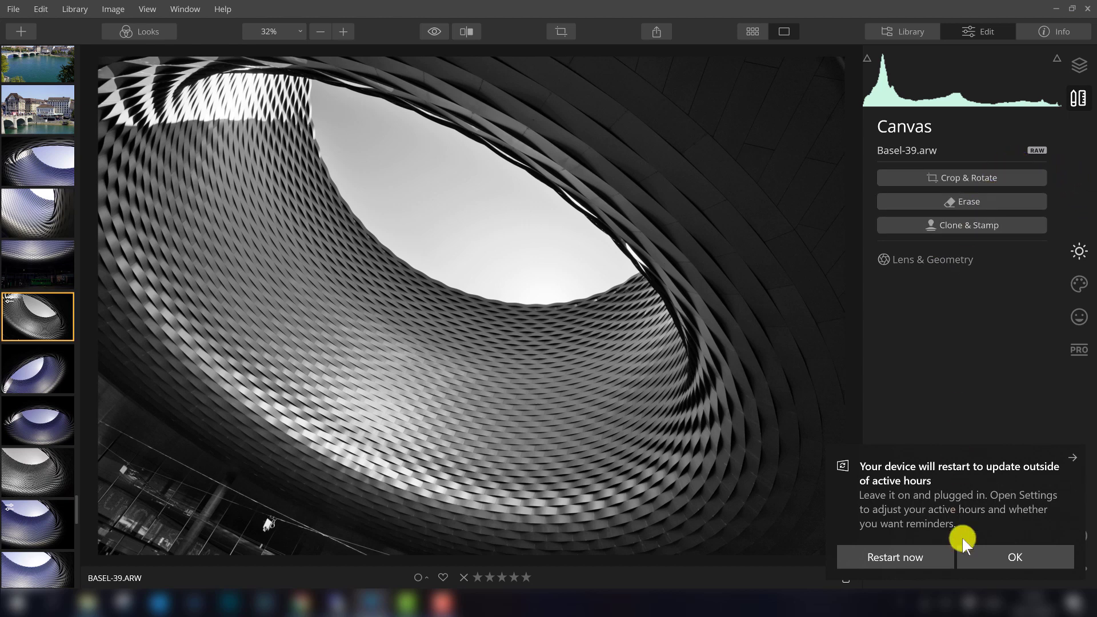
click(995, 554)
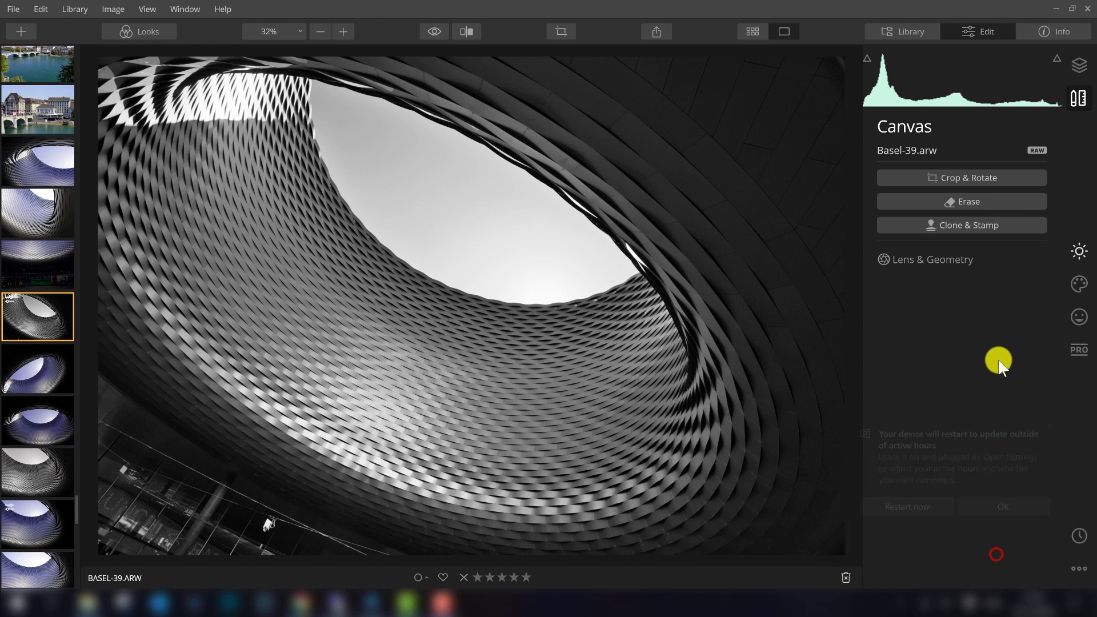
Step: Show the Layers panel with its single Basel-39.arw layer and check the add-layer options without adding one
click(1081, 66)
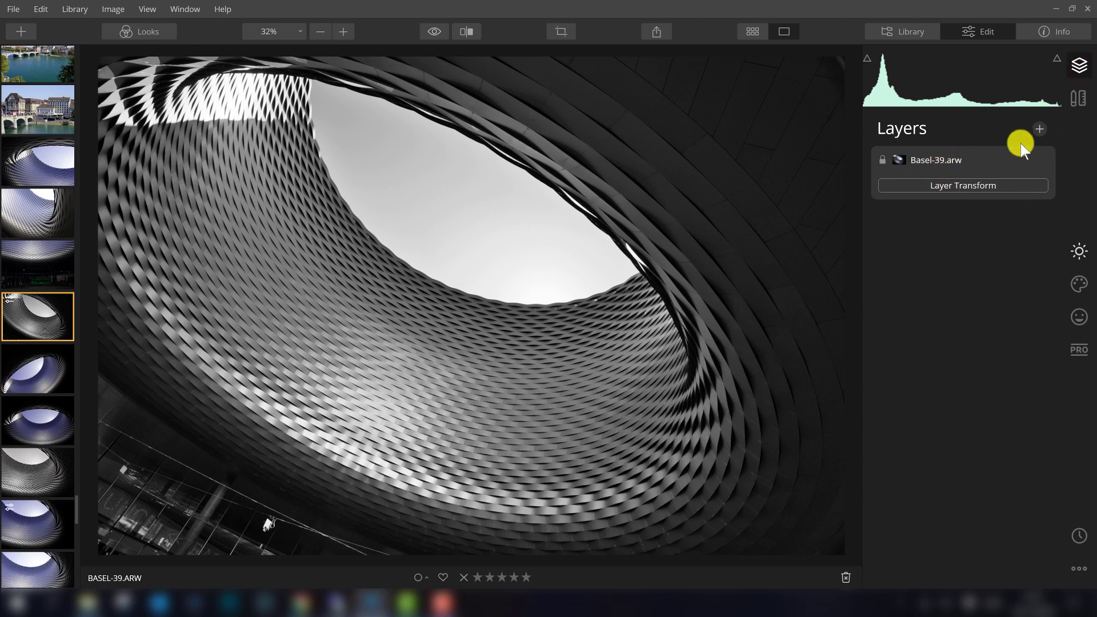
click(1040, 129)
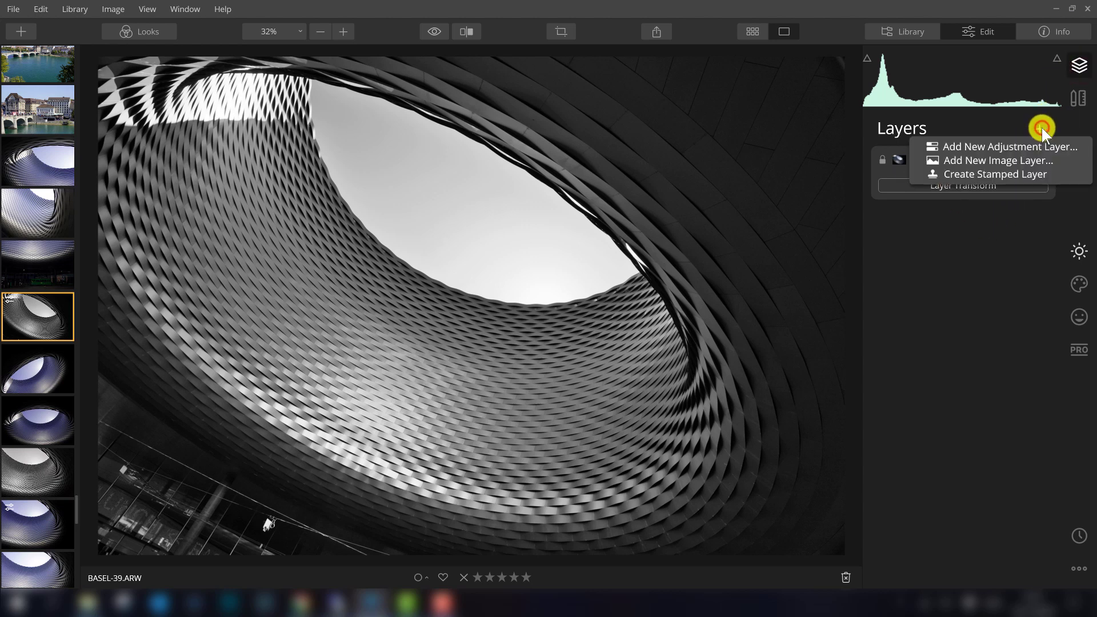
click(987, 127)
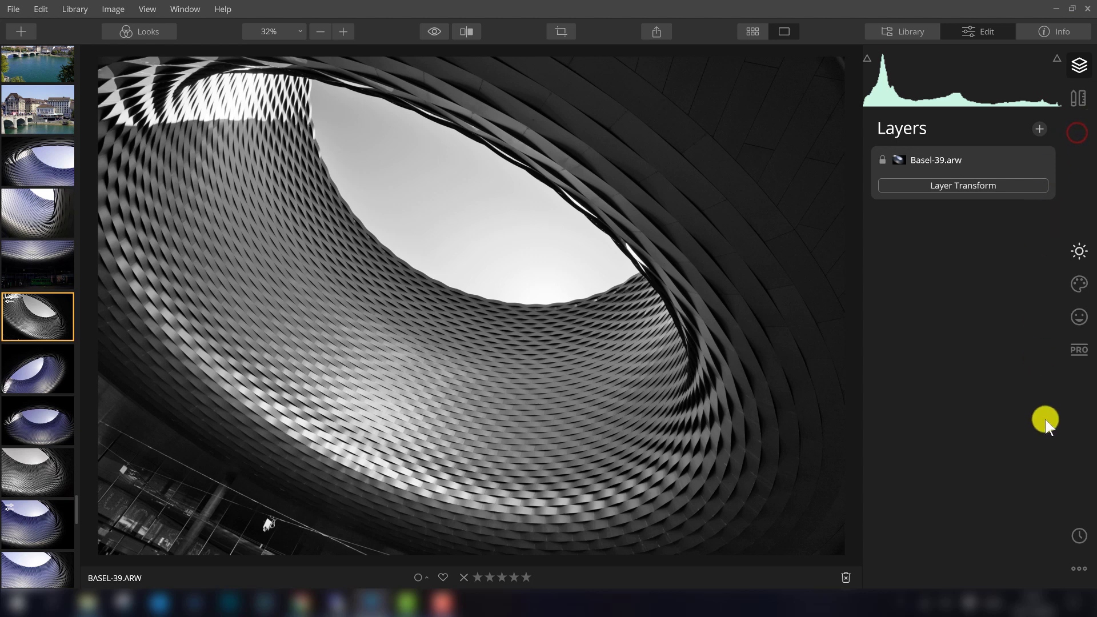
Step: In History, compare AI Structure Amount 0 against +21, keep +21, and return to Essentials
click(1082, 544)
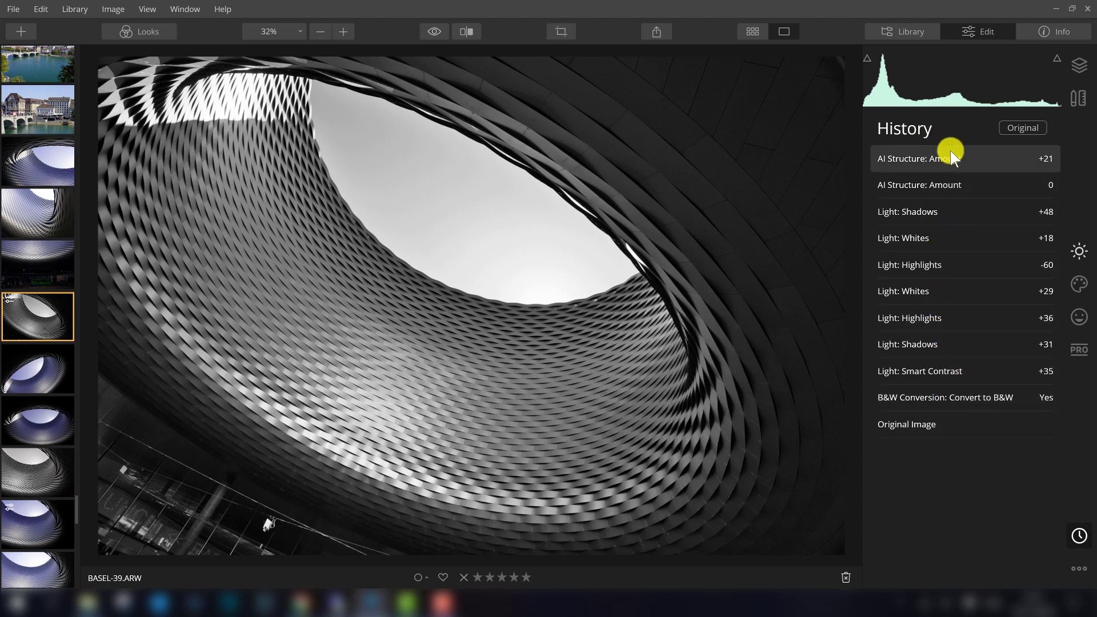
click(946, 186)
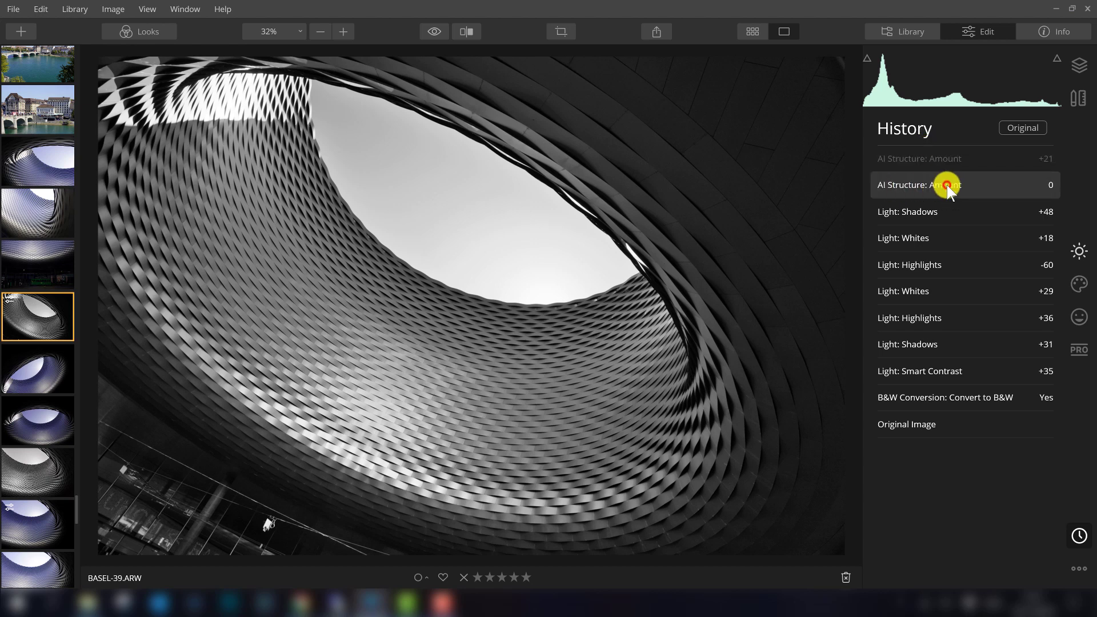
click(941, 156)
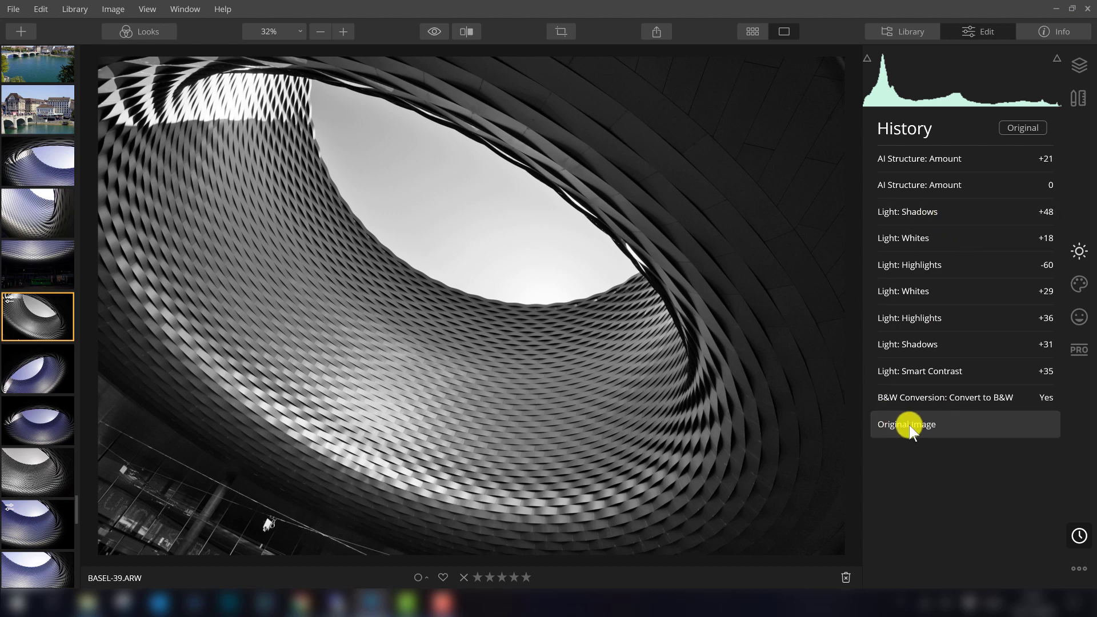
click(1079, 251)
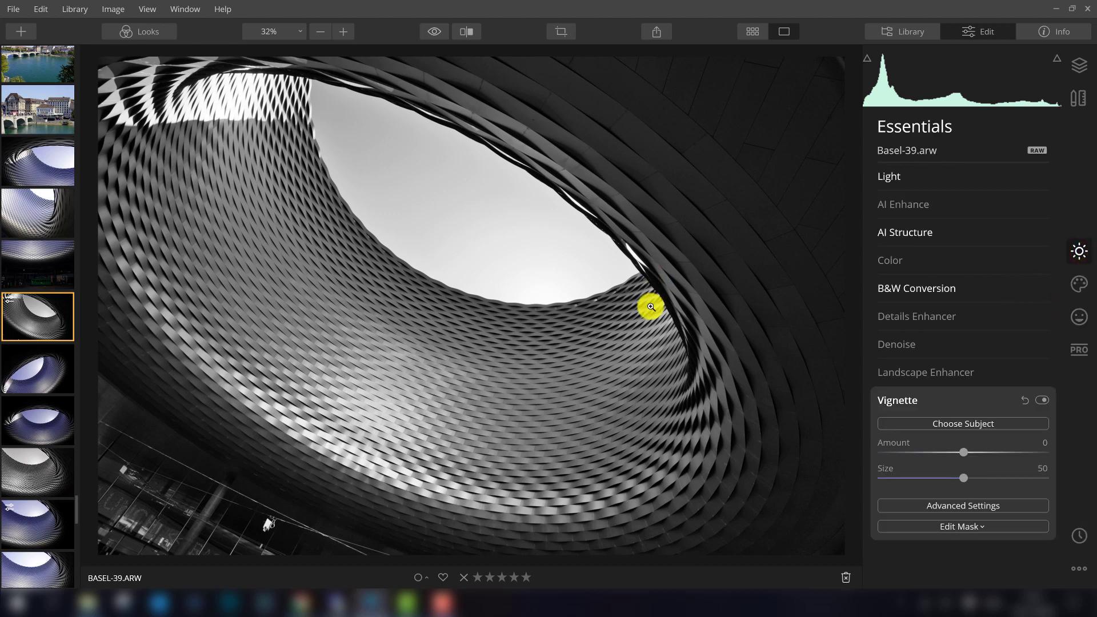
click(433, 31)
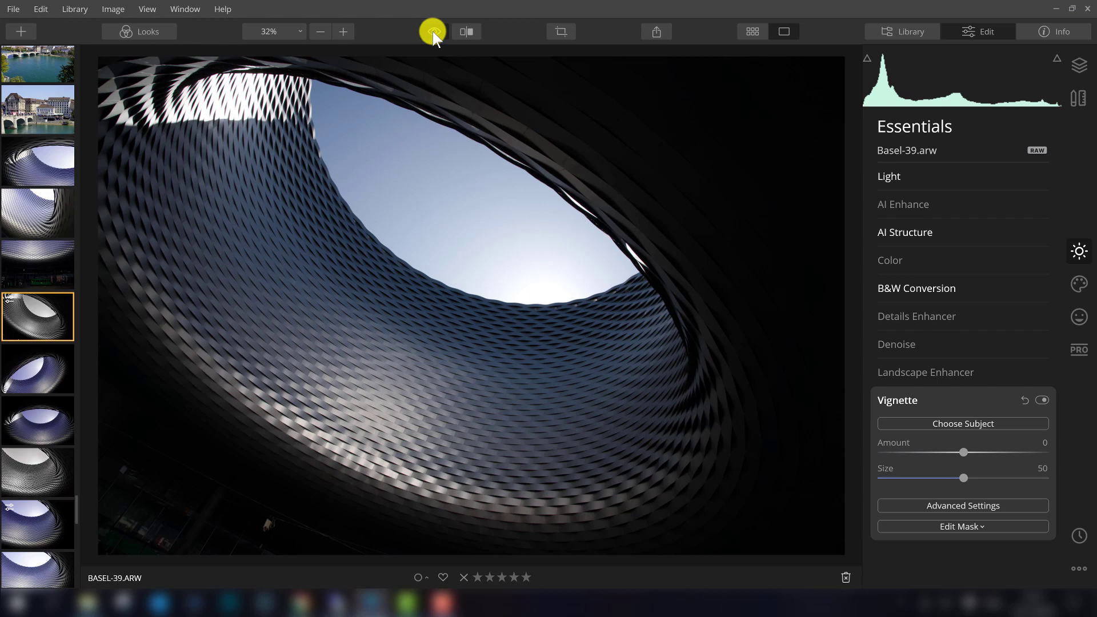
click(433, 31)
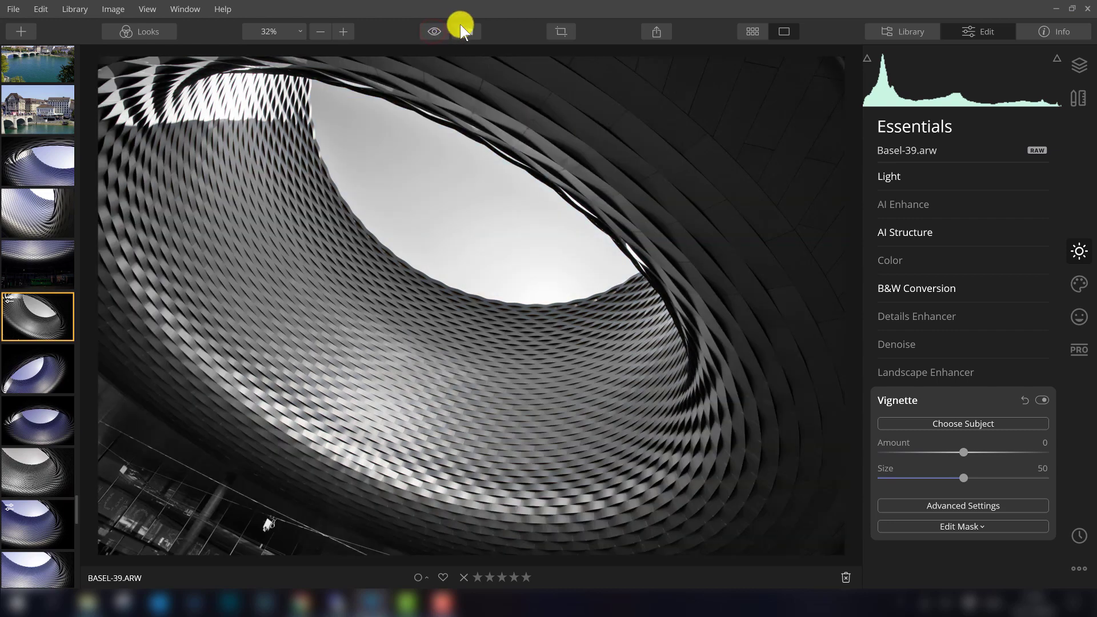
click(464, 24)
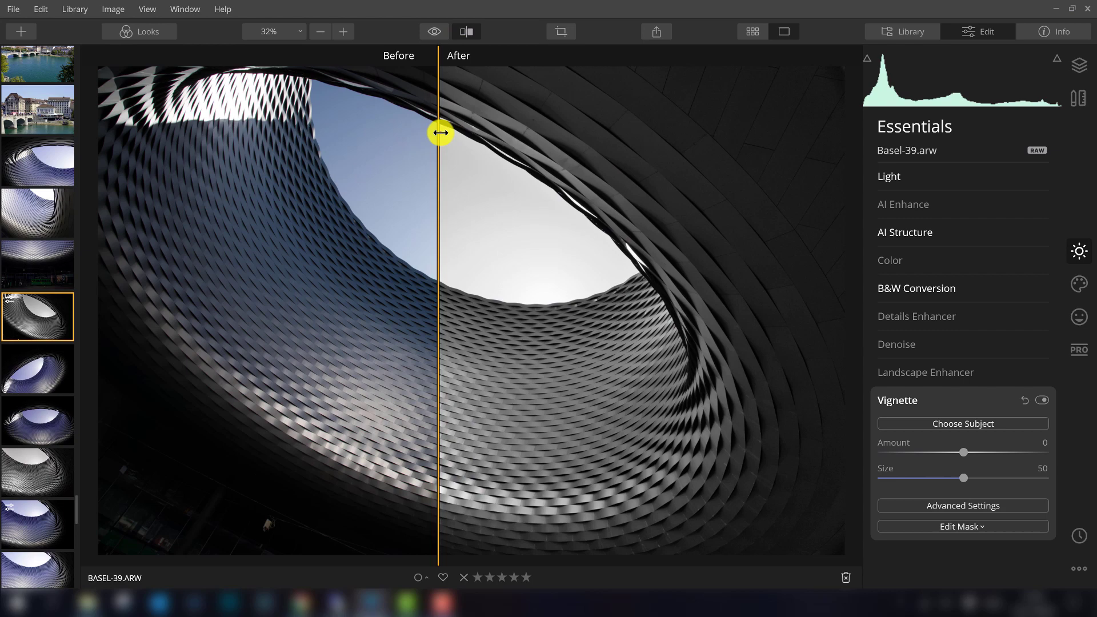
drag(440, 132, 412, 194)
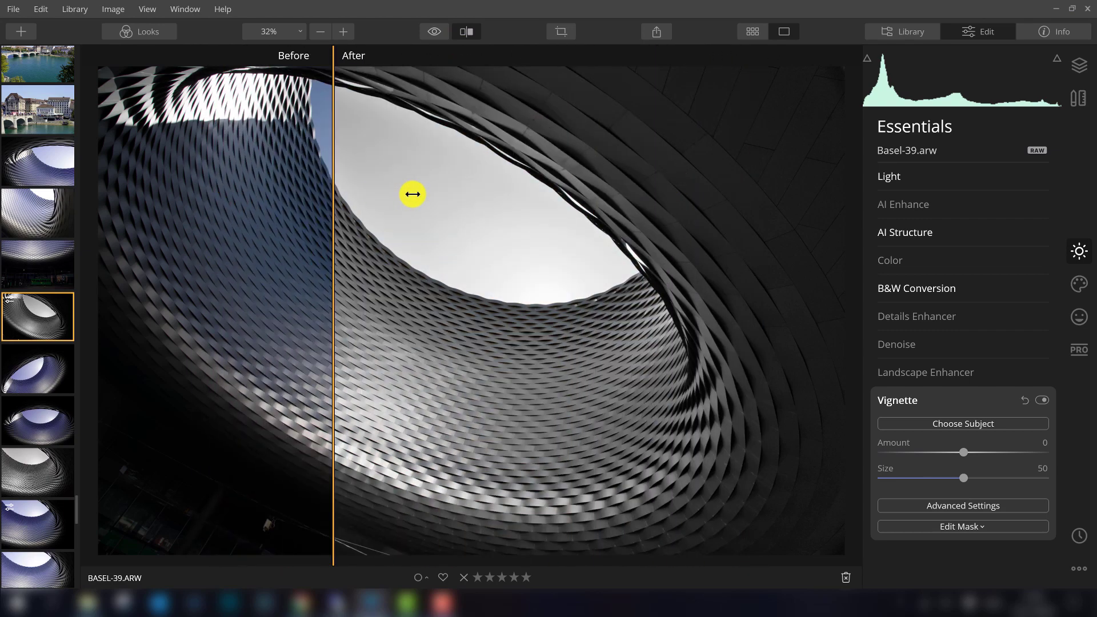
click(463, 31)
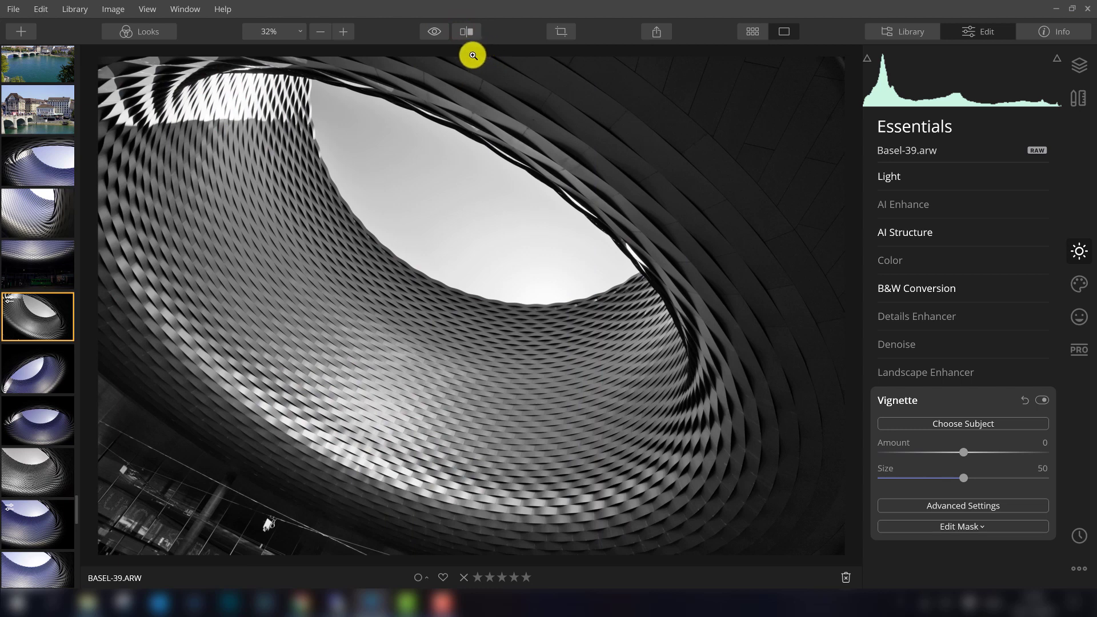